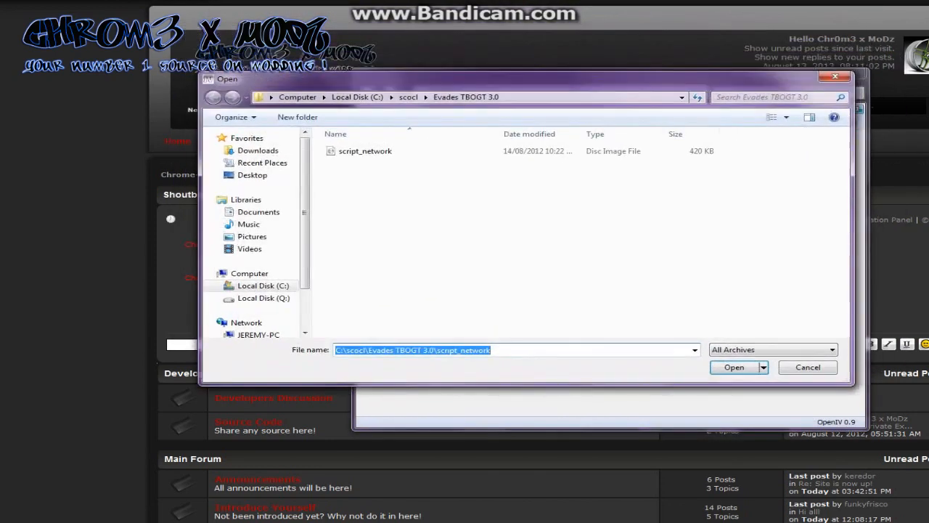
# Open script_network from the Evades TBOGT 3.0 folder and accept the Edit mode warning.
pyautogui.press('Return')
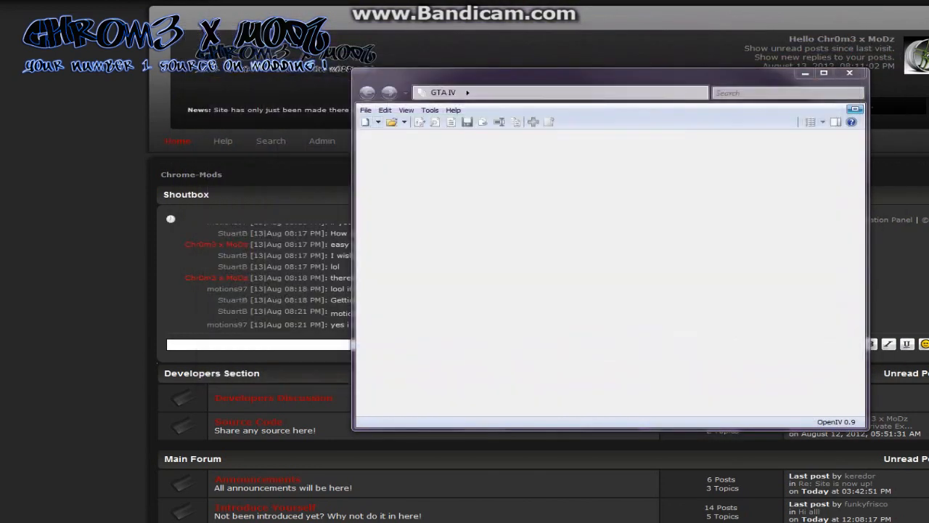
pyautogui.click(365, 110)
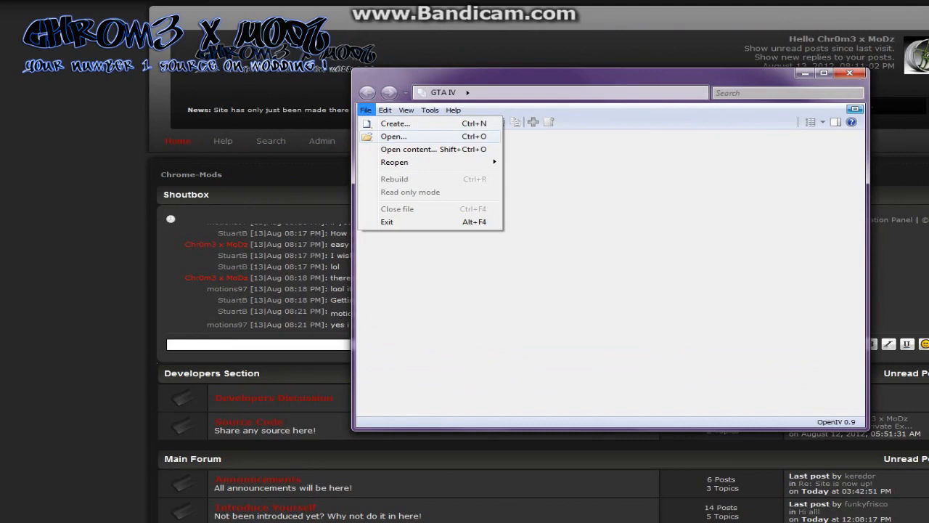
pyautogui.press('Return')
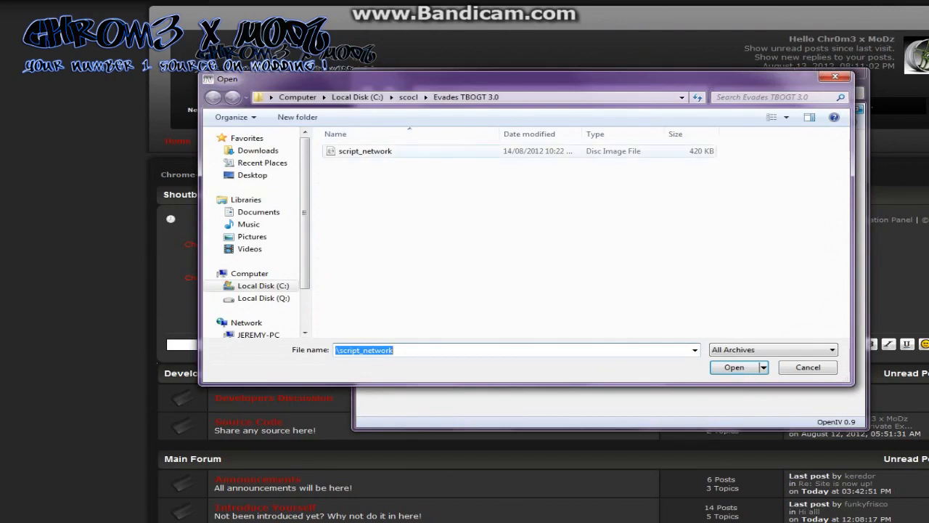
pyautogui.press('Return')
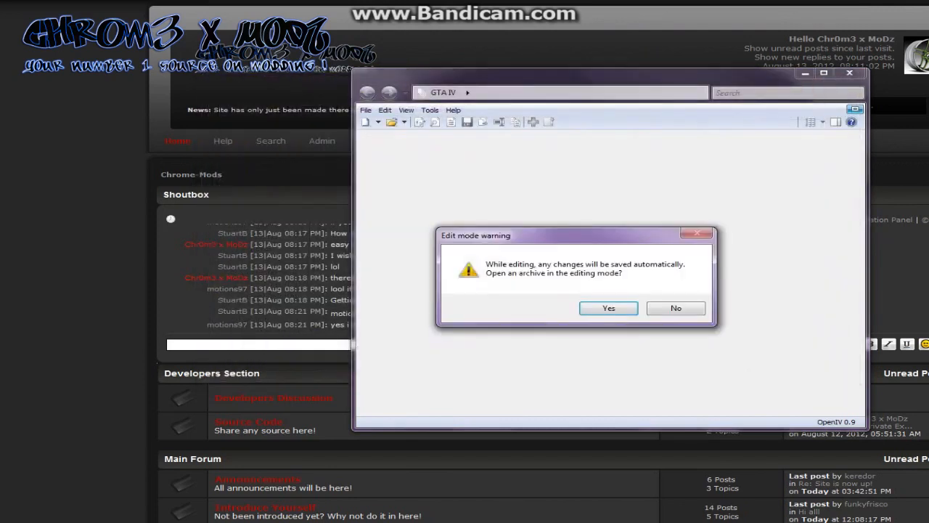
pyautogui.press('Return')
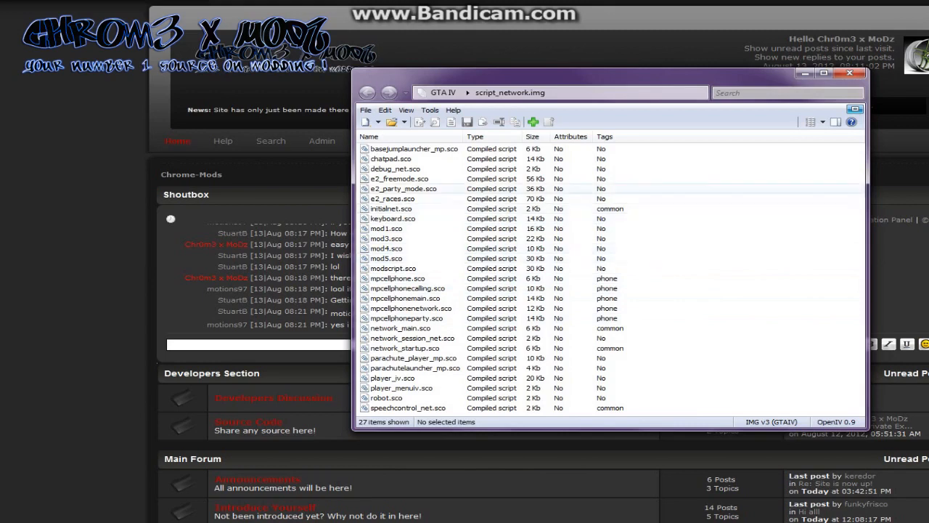
pyautogui.moveTo(580, 75); pyautogui.dragTo(598, 75)
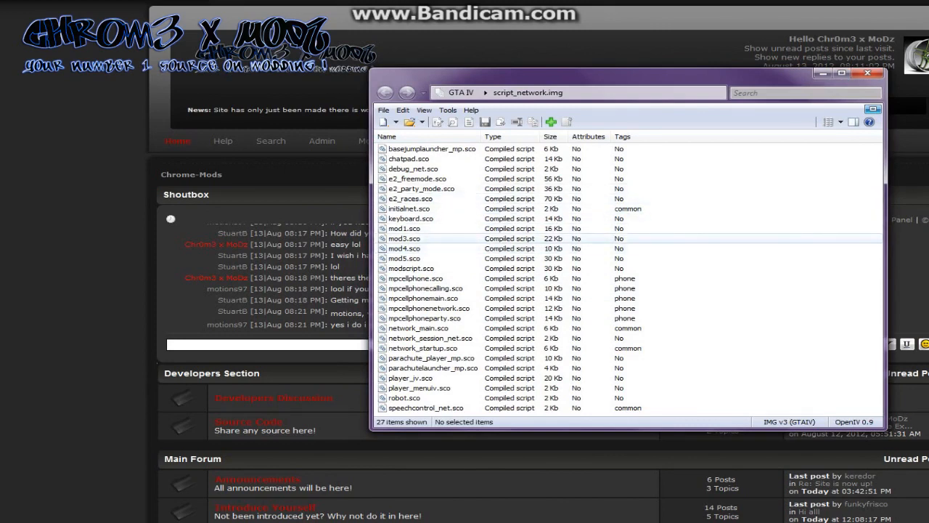
# Delete mod1.sco and mod3.sco from the script_network archive.
pyautogui.rightClick(408, 230)
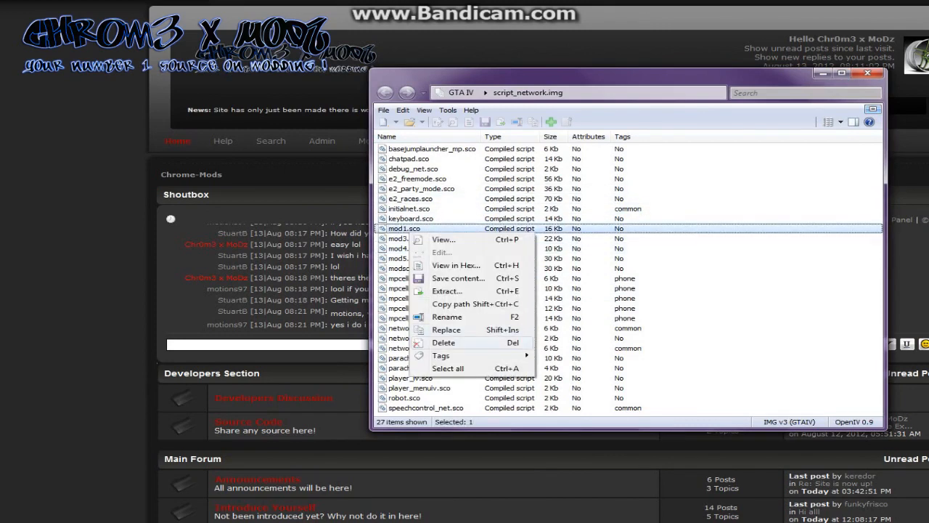
pyautogui.click(443, 342)
pyautogui.rightClick(393, 230)
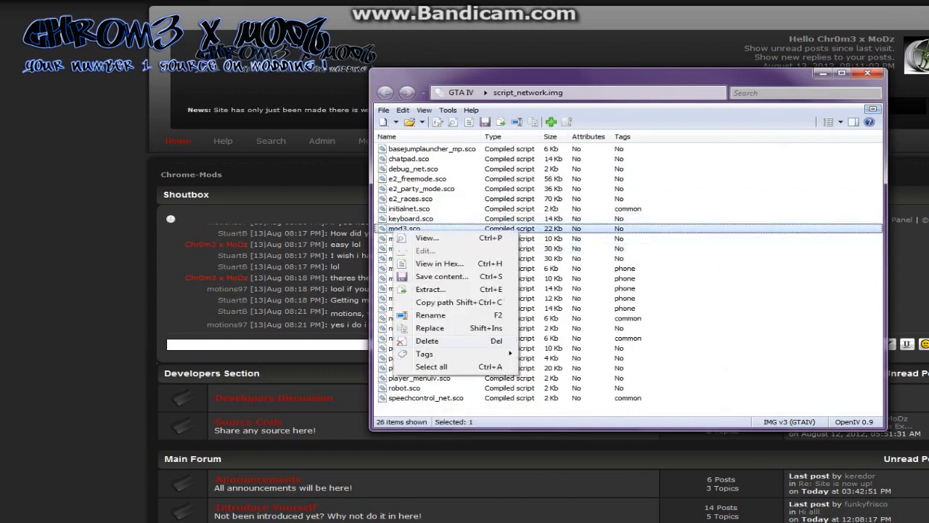
pyautogui.click(428, 340)
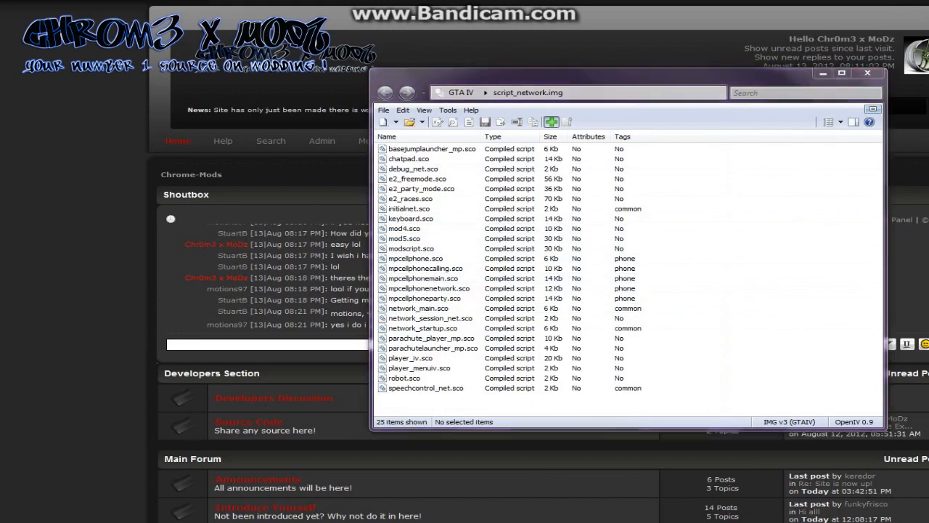
# Add mod5.sco from the Evades TBOGT 3.0 folder into the archive.
pyautogui.click(551, 121)
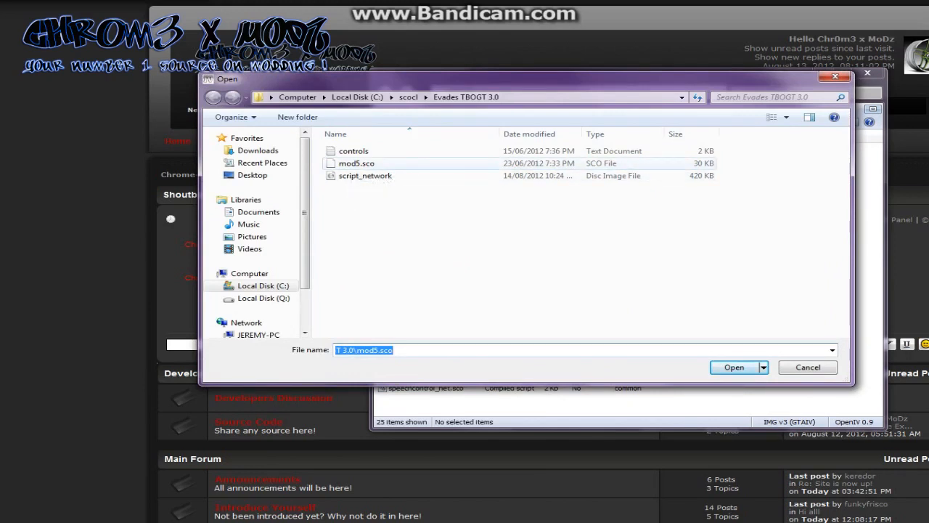
pyautogui.doubleClick(356, 164)
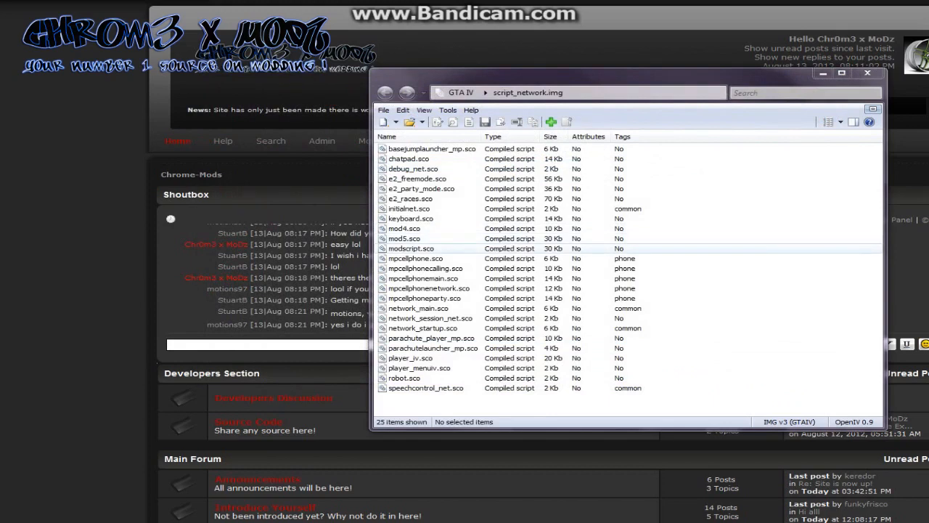
pyautogui.click(404, 238)
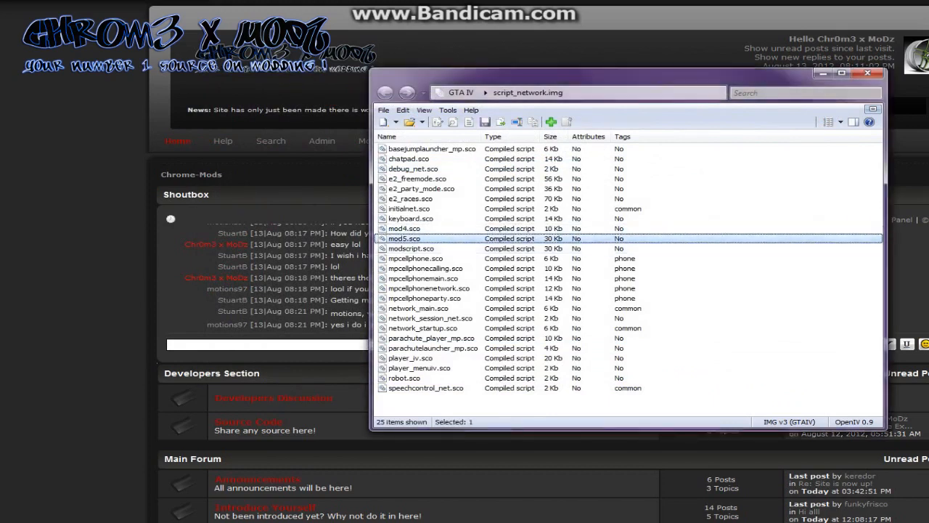
# Rebuild the 25-script script_network archive via File > Rebuild and confirm.
pyautogui.click(383, 109)
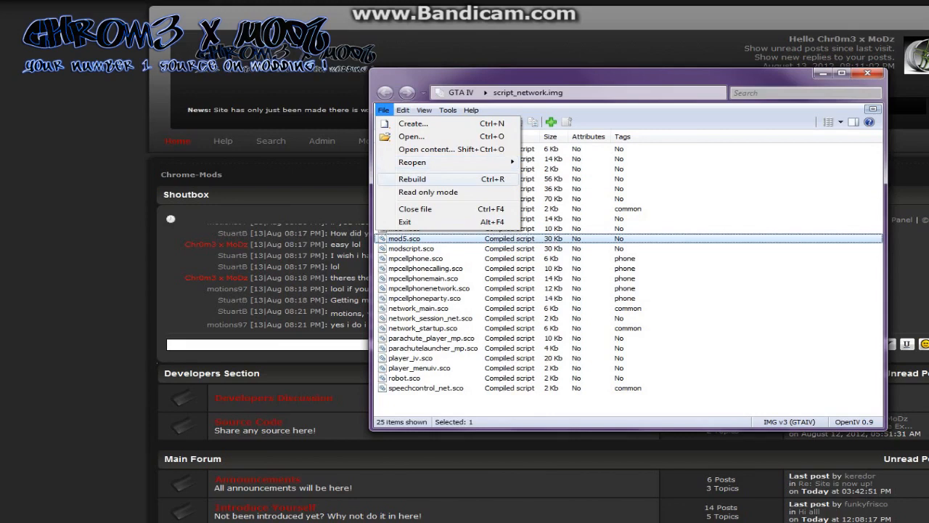
pyautogui.click(411, 179)
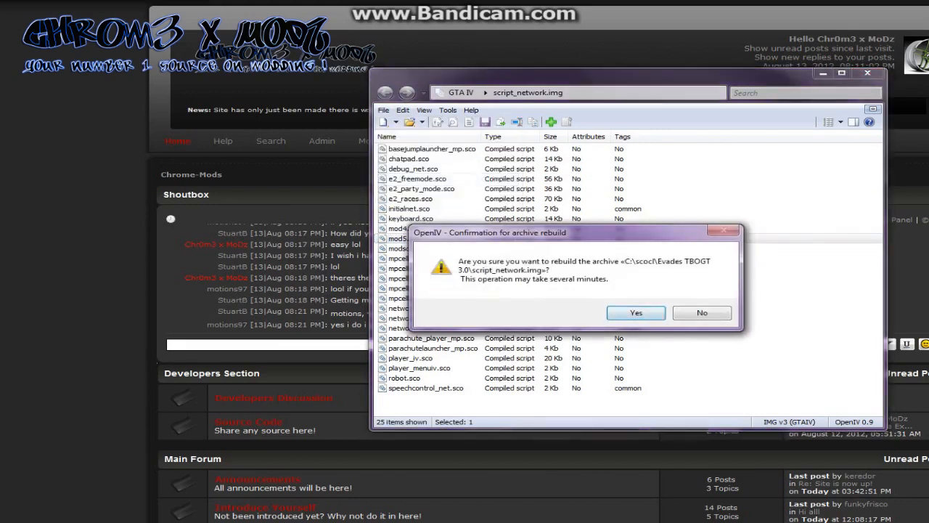
pyautogui.press('Return')
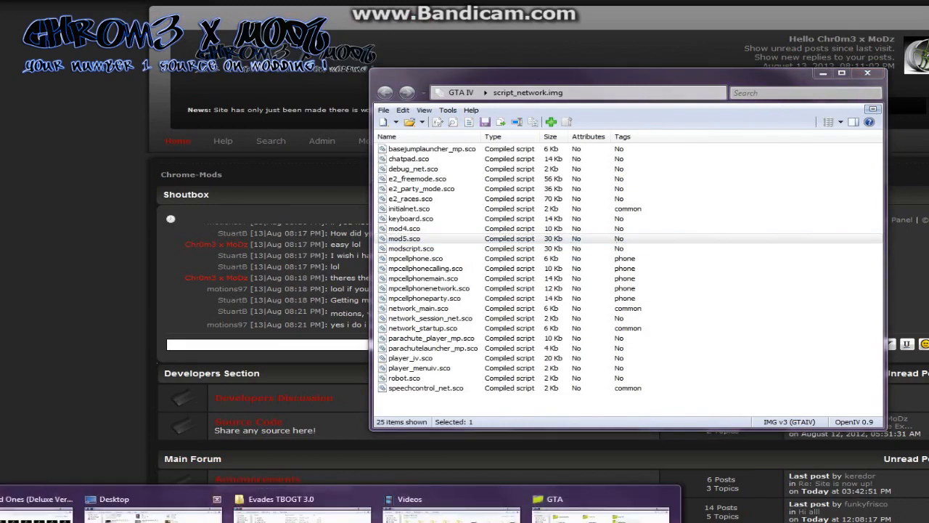
# Switch to the Evades TBOGT 3.0 folder and check the rebuilt script_network shows 382 KB.
pyautogui.click(303, 506)
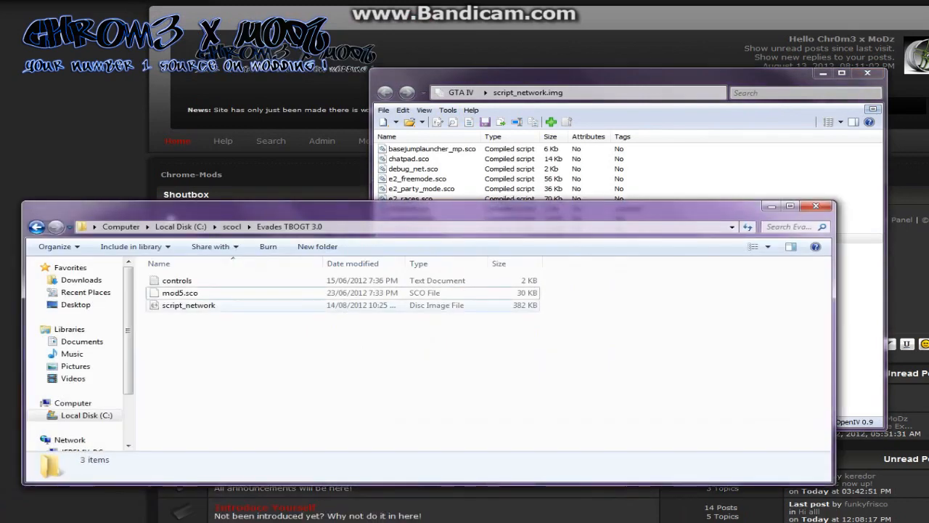
pyautogui.click(189, 304)
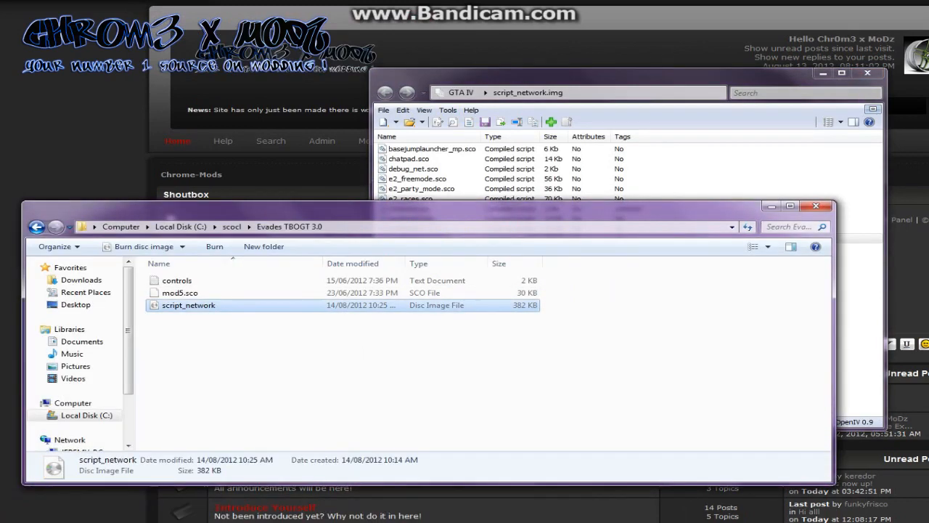
pyautogui.hotkey('ctrl', 'space')
pyautogui.hotkey('ctrl', 'space')
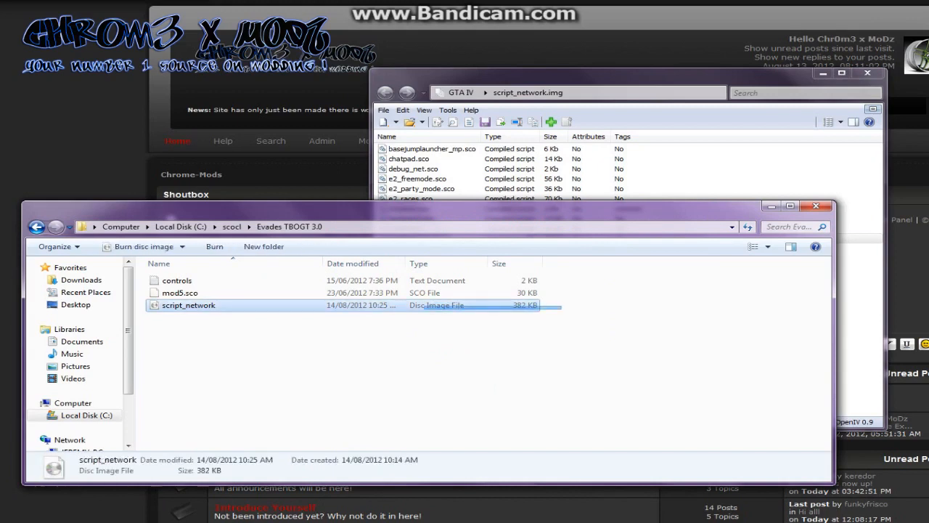
pyautogui.hotkey('ctrl', 'space')
# Select mod5.sco and controls, start a move, then cancel it and clear the selection.
pyautogui.press('Home')
pyautogui.press('Down')
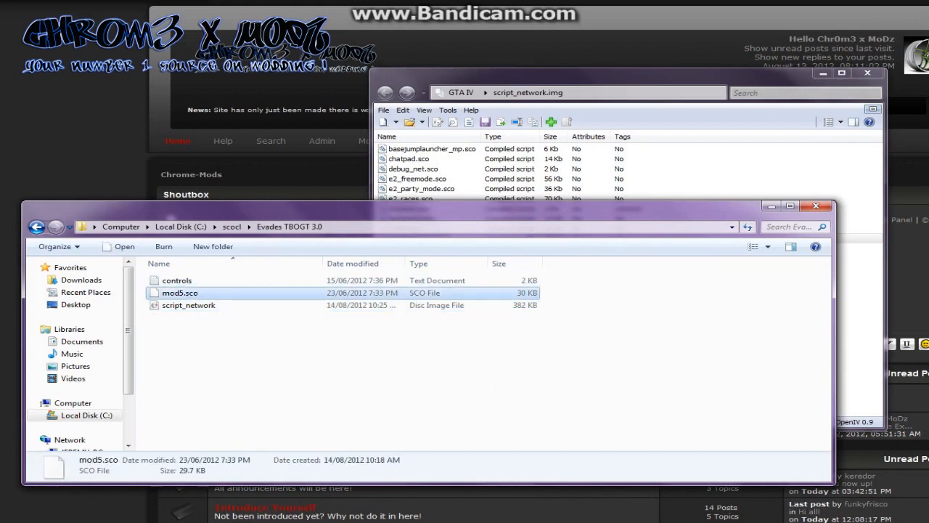
pyautogui.hotkey('ctrl', 'space')
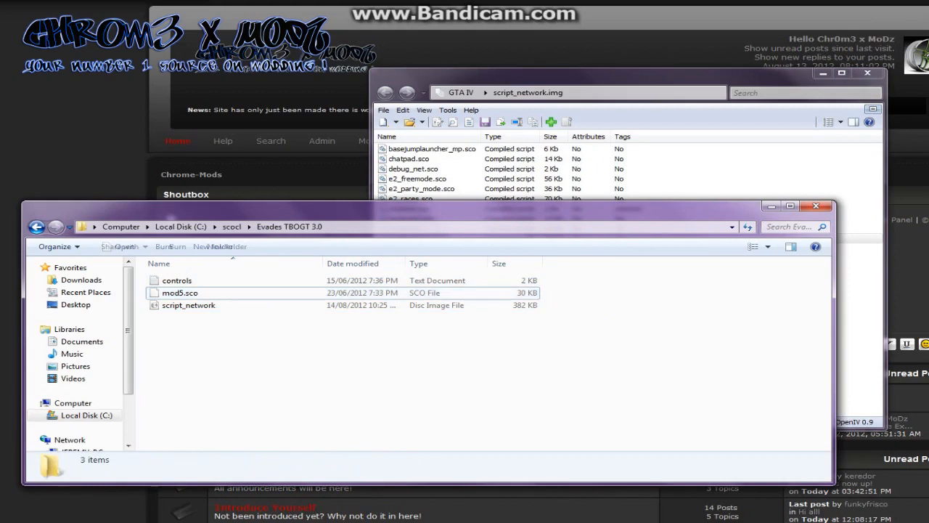
pyautogui.moveTo(179, 293); pyautogui.dragTo(212, 290)
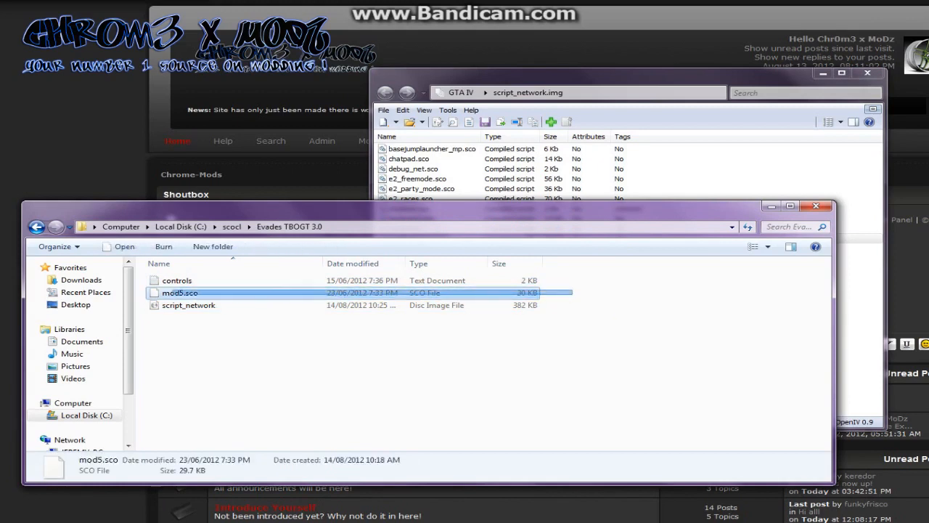
pyautogui.hotkey('shift', 'Up')
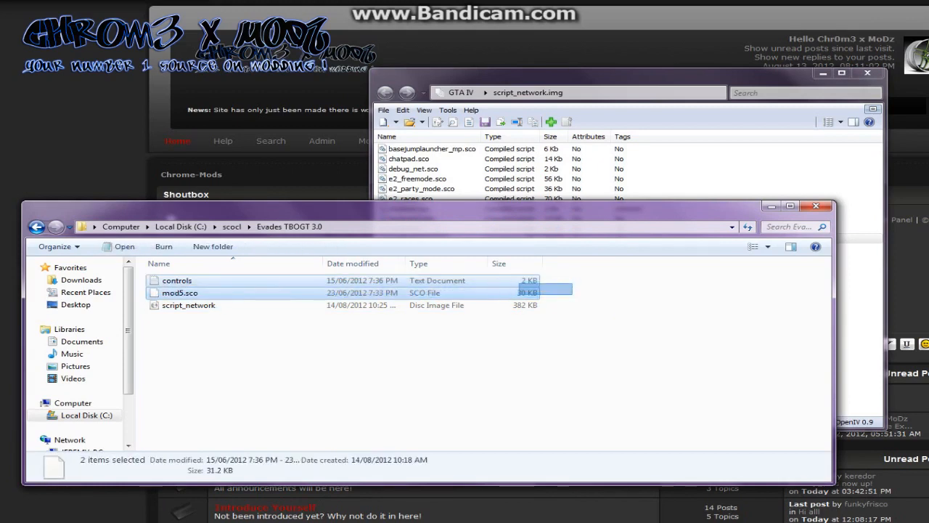
pyautogui.press('Escape')
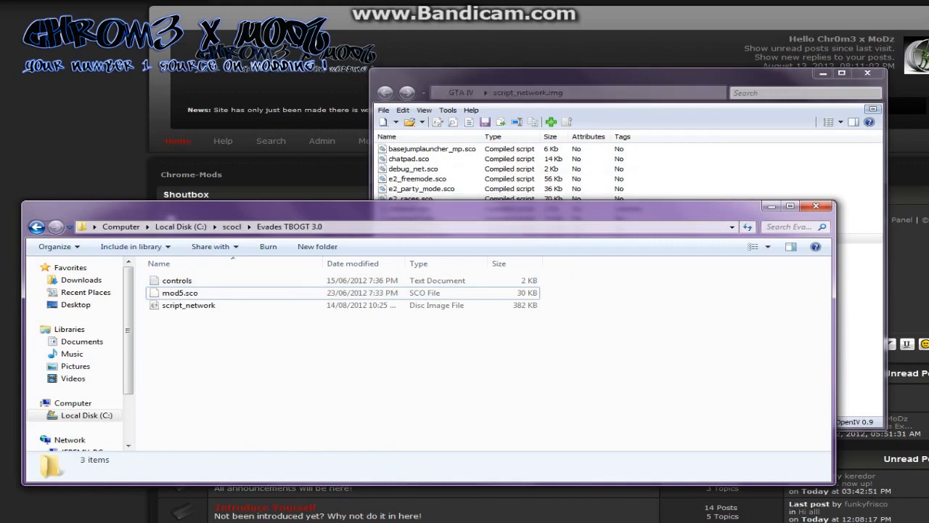
pyautogui.hotkey('alt', 'Tab')
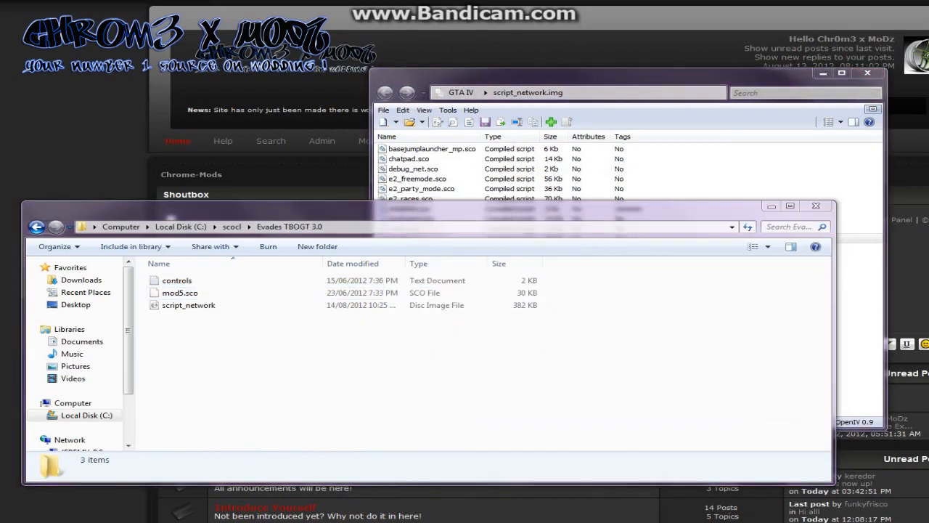